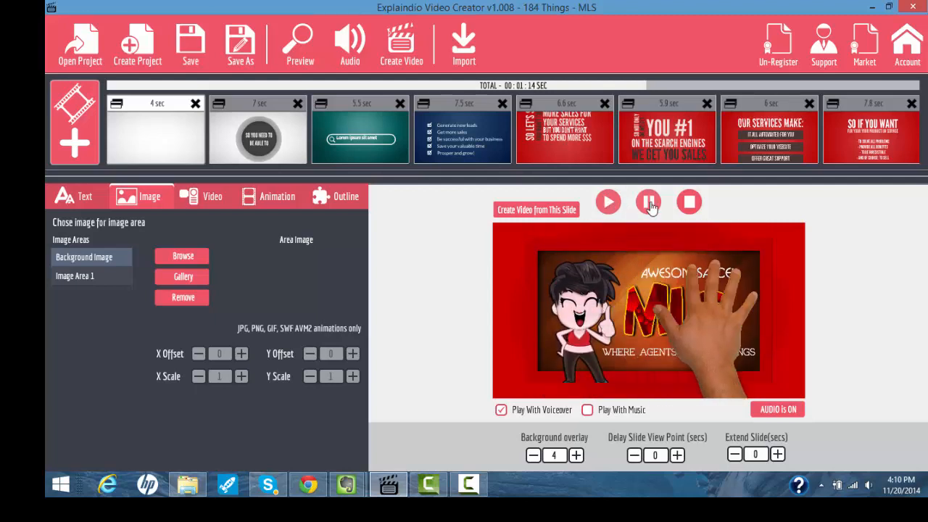
# - Select the second slide and centre the "SO YOU WANT" line in the blue circle by adding leading spaces
pyautogui.click(281, 106)
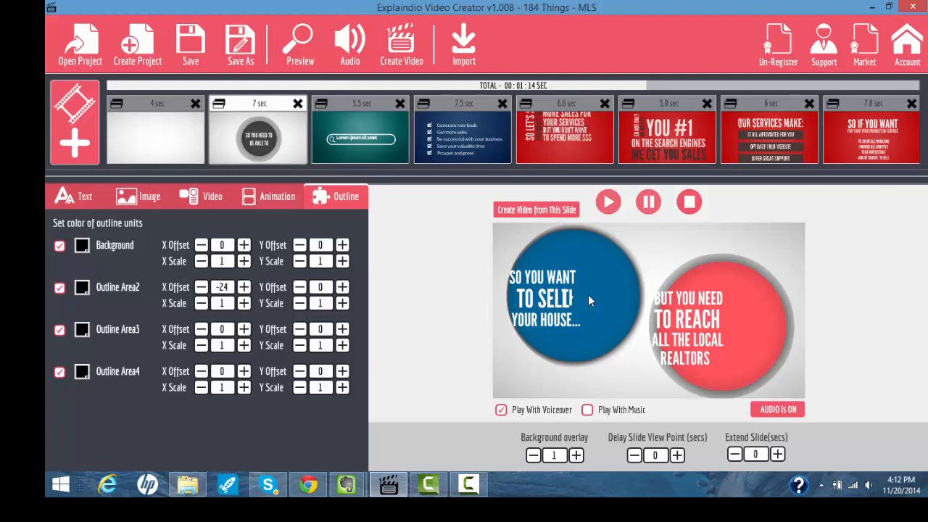
pyautogui.click(540, 283)
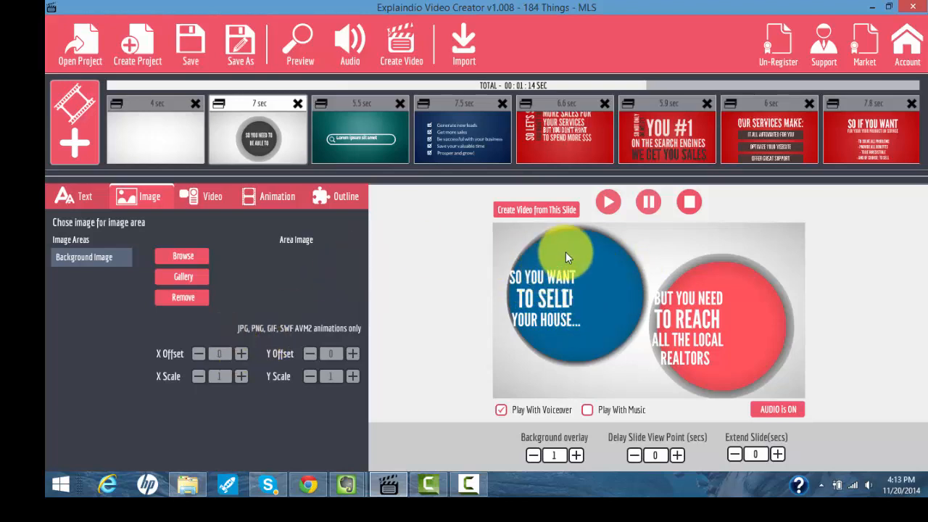
pyautogui.click(347, 207)
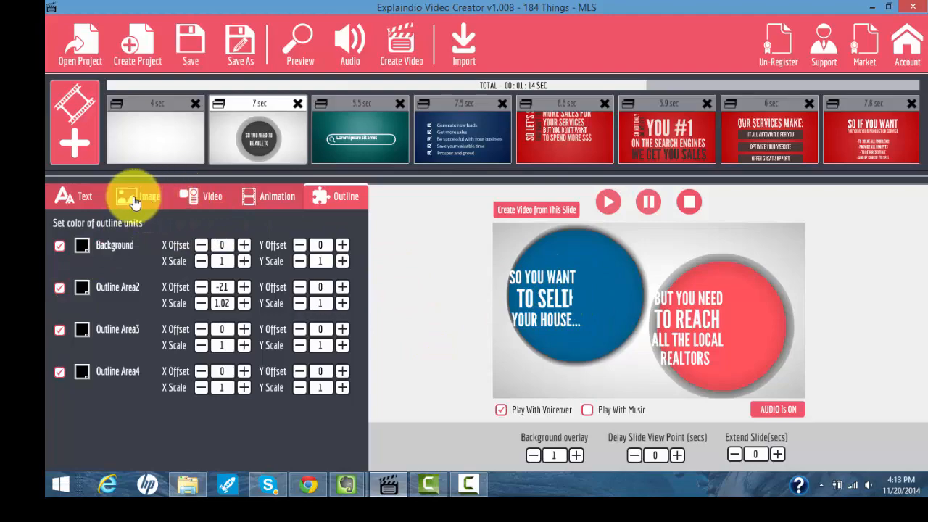
pyautogui.click(76, 194)
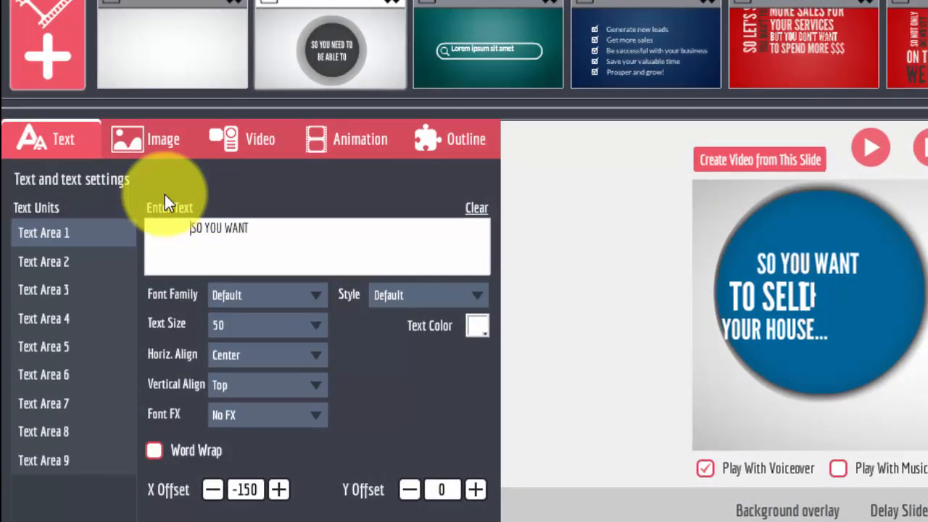
# - Centre the "TO SELL" line of Text Area 2 in the blue circle by adding leading spaces
pyautogui.click(45, 262)
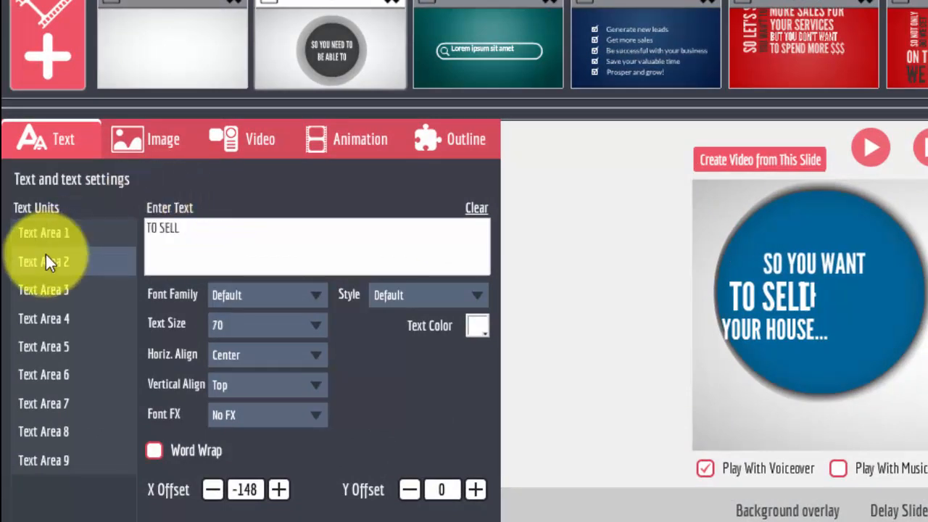
pyautogui.click(147, 229)
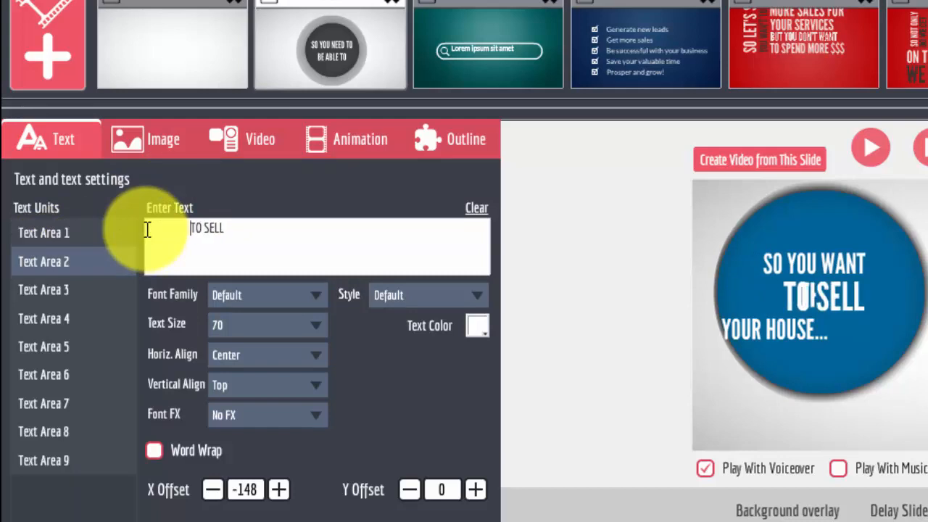
pyautogui.write('\\')
pyautogui.press('BackSpace')
pyautogui.press('BackSpace')
pyautogui.press('BackSpace')
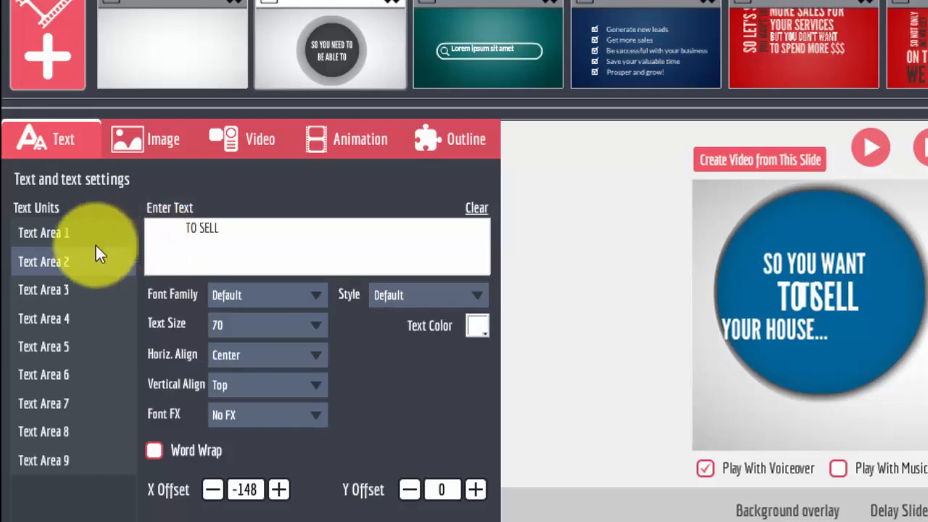
# - Centre the "YOUR HOUSE..." line of Text Area 3 in the blue circle by adding leading spaces
pyautogui.click(59, 289)
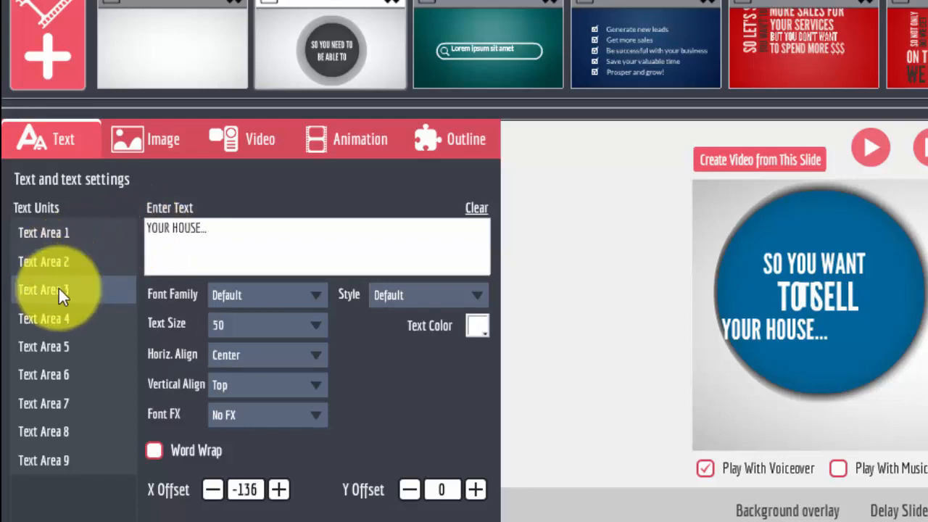
pyautogui.click(146, 226)
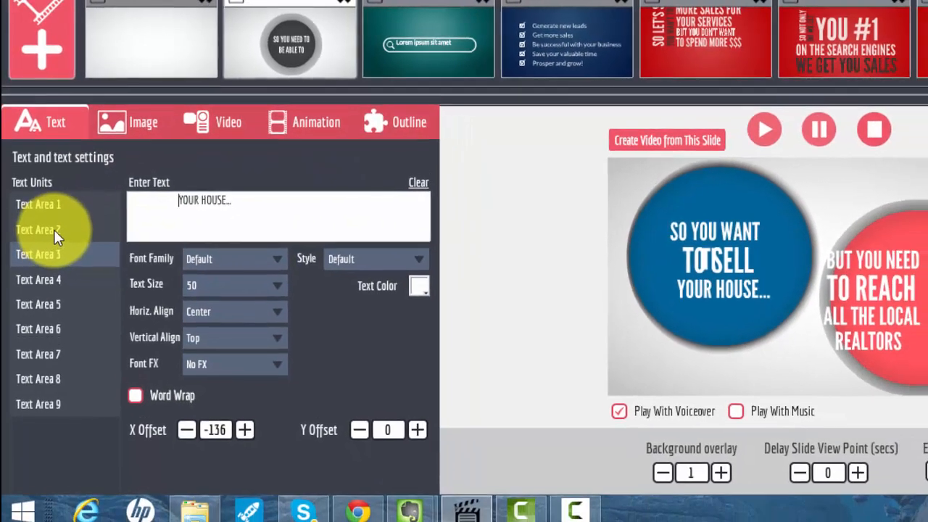
pyautogui.click(44, 261)
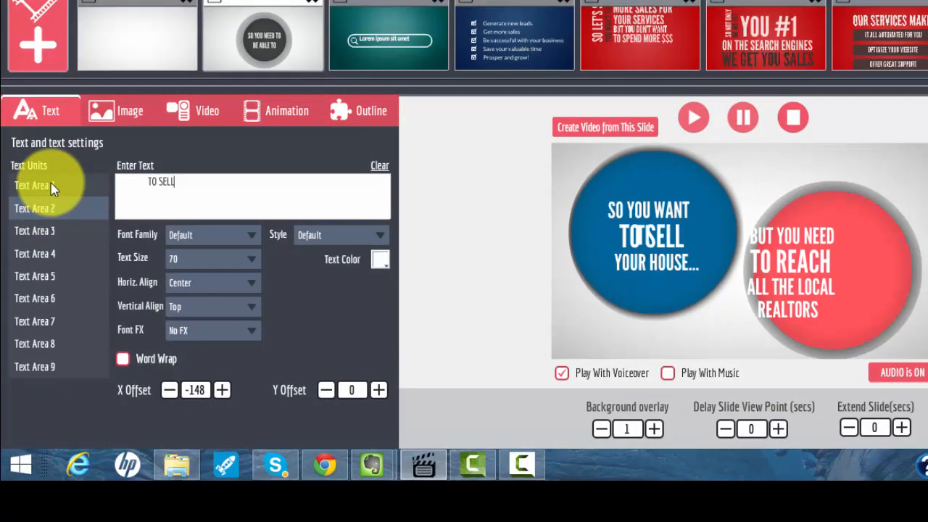
pyautogui.click(51, 183)
pyautogui.click(51, 212)
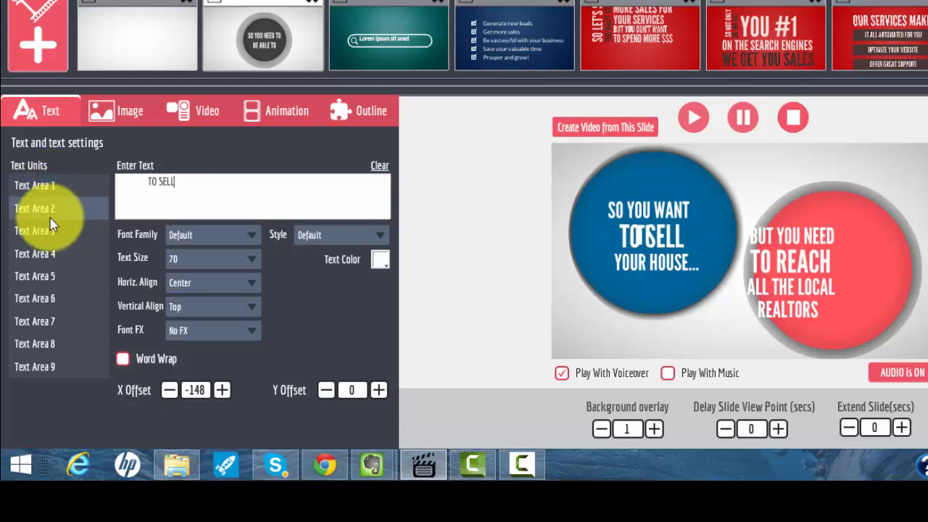
# - Centre the "BUT YOU NEED" and "TO REACH" lines in the red circle by adding leading spaces
pyautogui.click(49, 254)
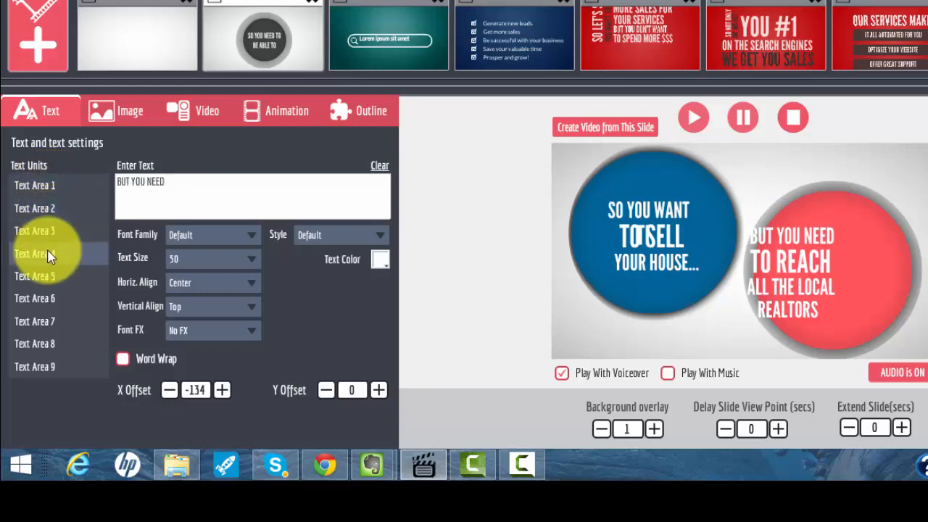
pyautogui.click(120, 183)
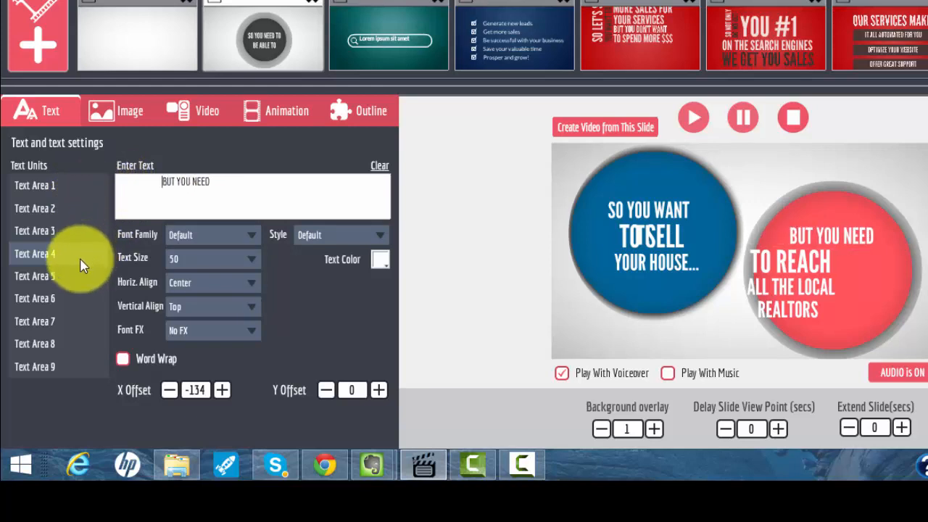
pyautogui.click(52, 280)
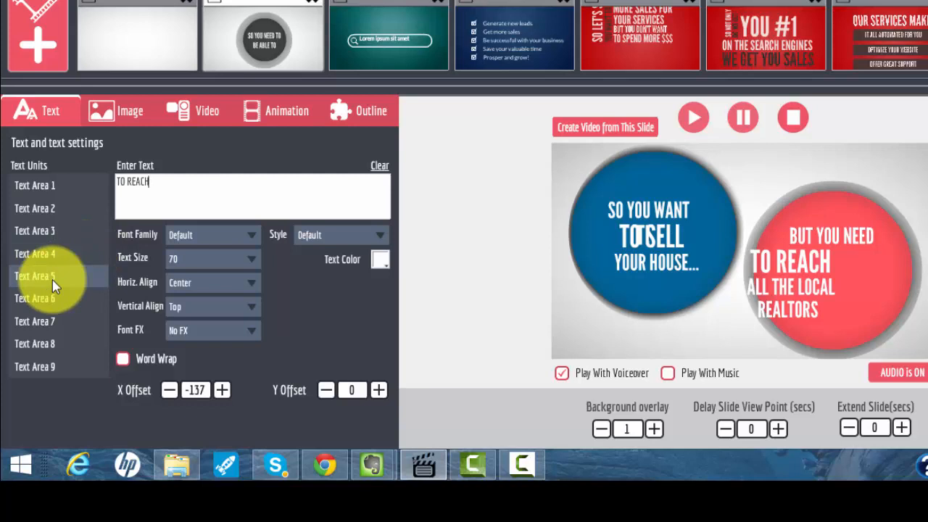
pyautogui.click(118, 182)
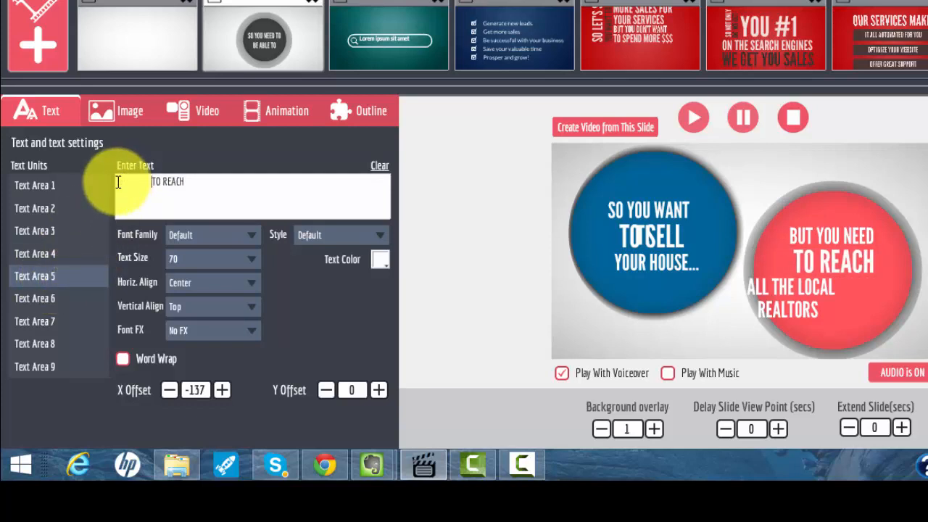
pyautogui.press('BackSpace')
pyautogui.press('BackSpace')
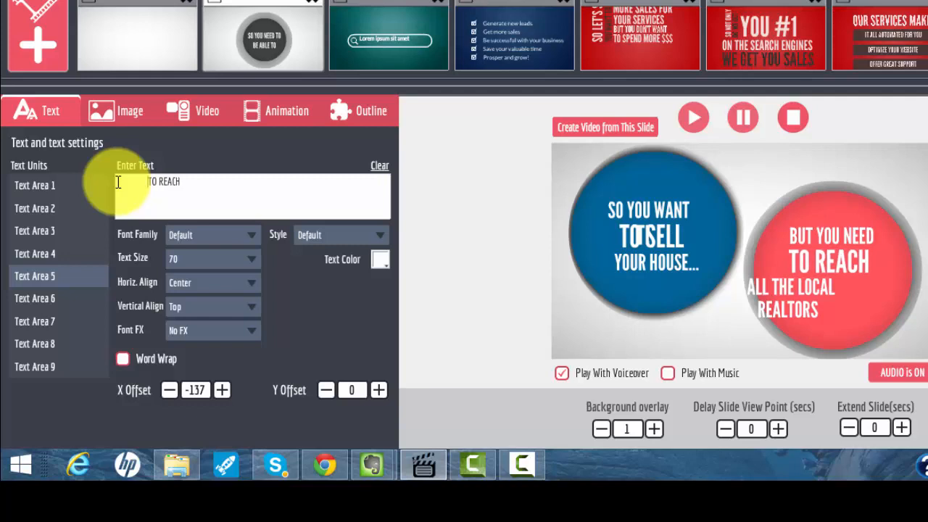
# - Centre the "ALL THE LOCAL" and "REALTORS" lines in the red circle by adding leading spaces
pyautogui.click(43, 298)
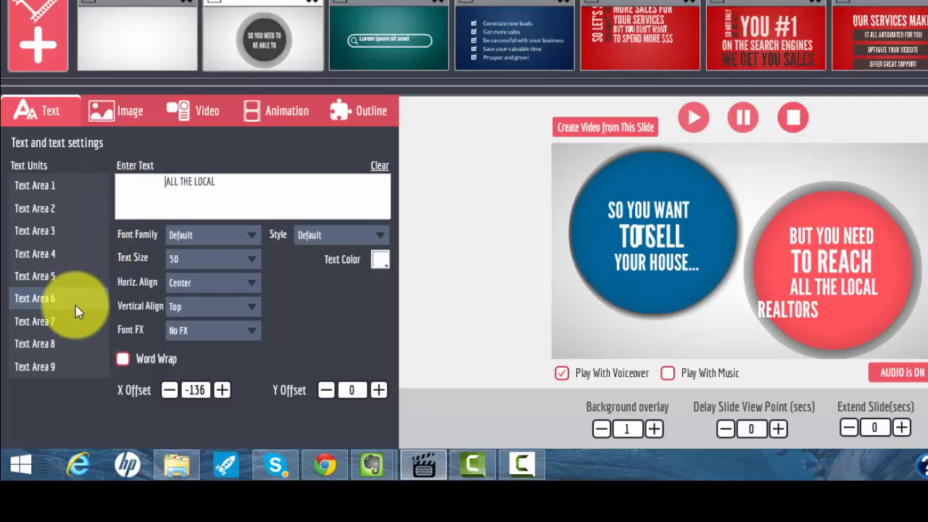
pyautogui.click(45, 324)
pyautogui.click(117, 183)
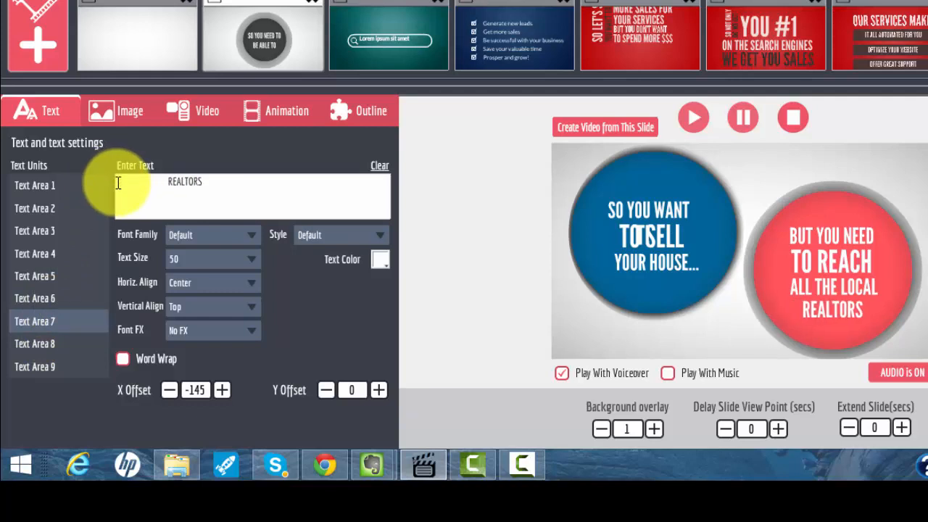
# - Pause the slide preview at the dark circle and shift "THEN YOU NEED THE" over it with leading spaces
pyautogui.click(52, 342)
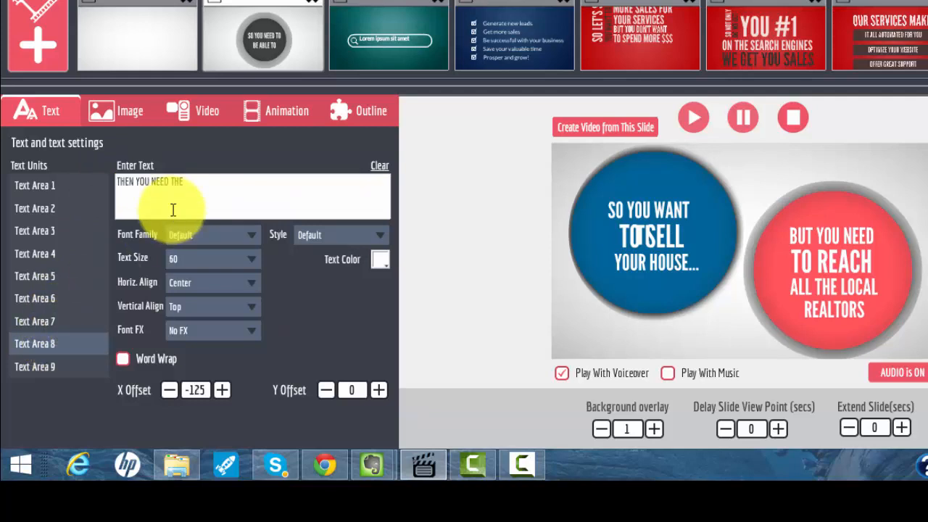
pyautogui.click(56, 369)
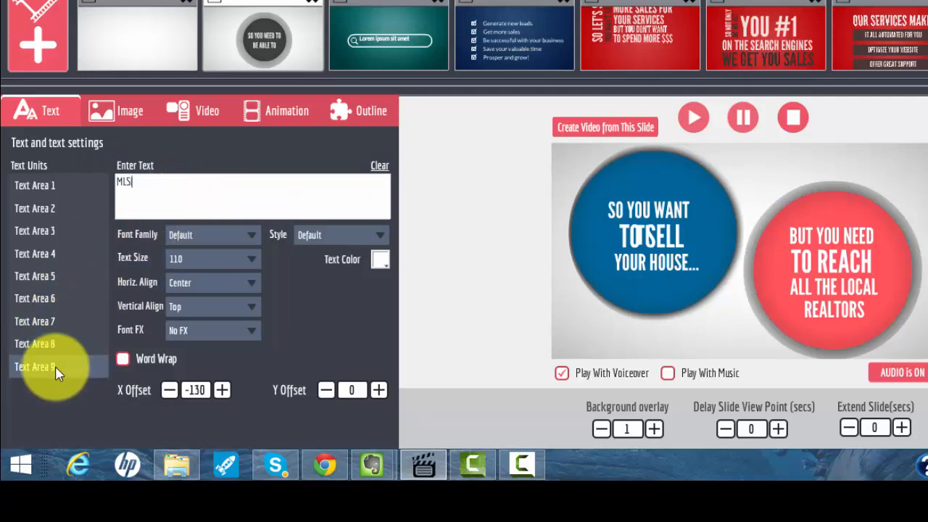
pyautogui.click(696, 122)
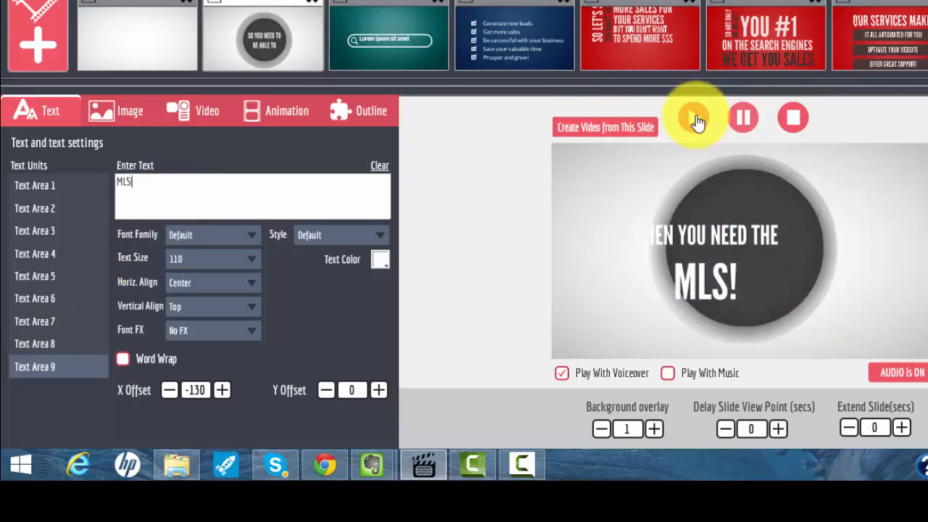
pyautogui.click(749, 124)
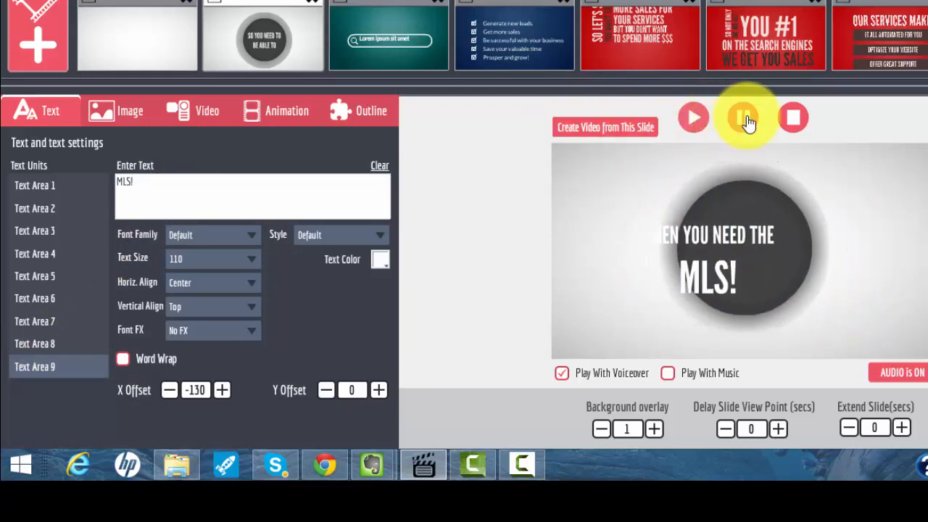
pyautogui.click(52, 339)
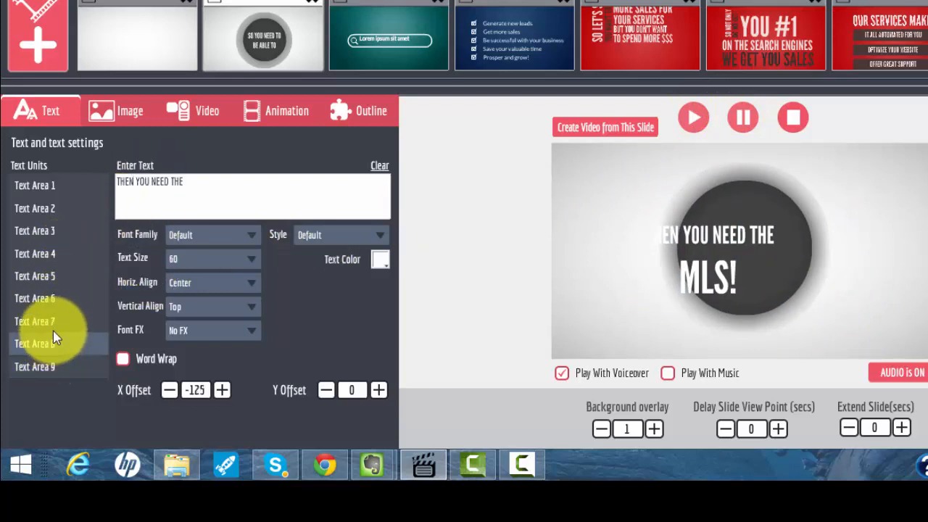
pyautogui.click(116, 181)
pyautogui.write('T')
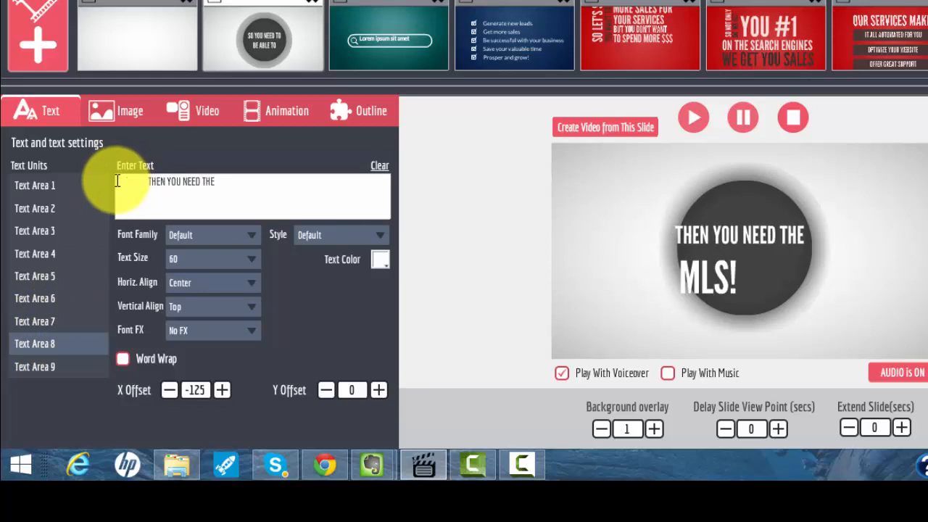
# - Set the "THEN YOU NEED THE" text size to 50 and add leading spaces to centre it in the dark circle
pyautogui.click(252, 261)
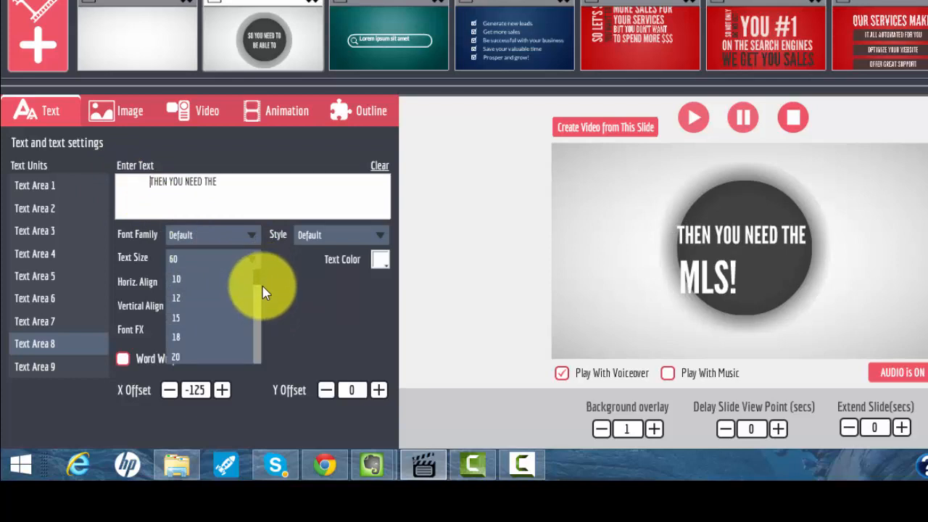
pyautogui.click(264, 291)
pyautogui.click(256, 264)
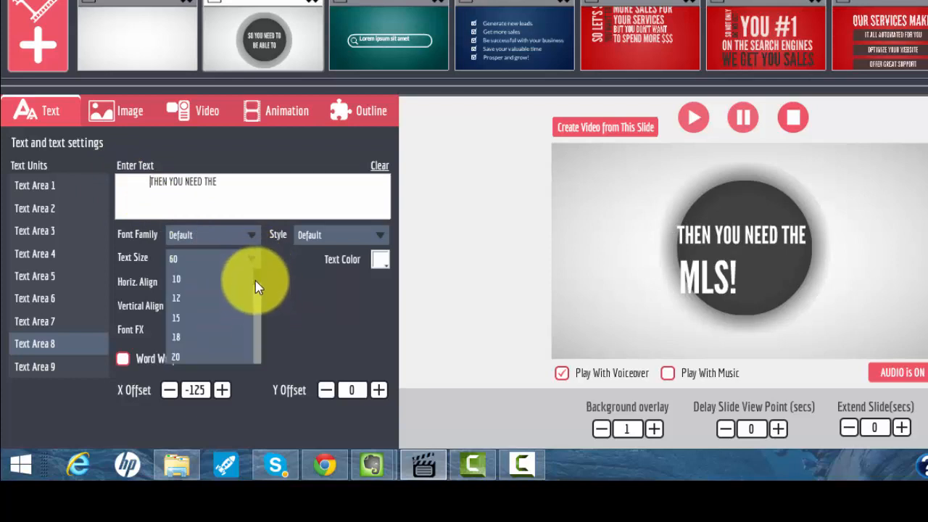
pyautogui.scroll(-3, 257, 293)
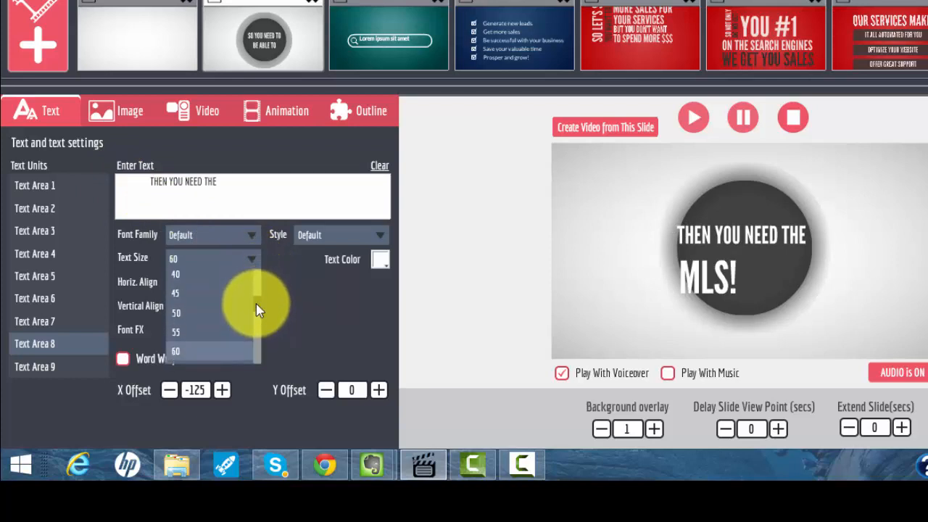
pyautogui.click(203, 316)
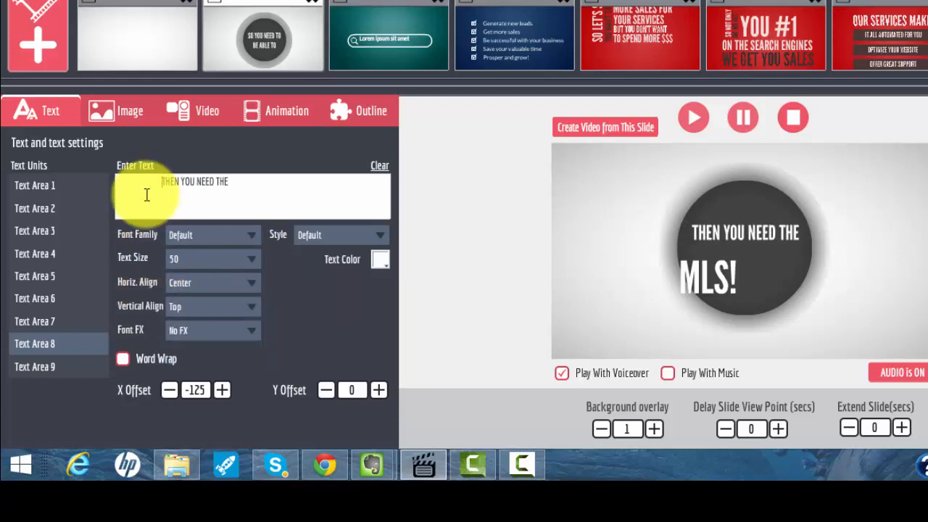
# - Centre the "MLS!" line of Text Area 9 in the dark circle by adding leading spaces
pyautogui.click(44, 366)
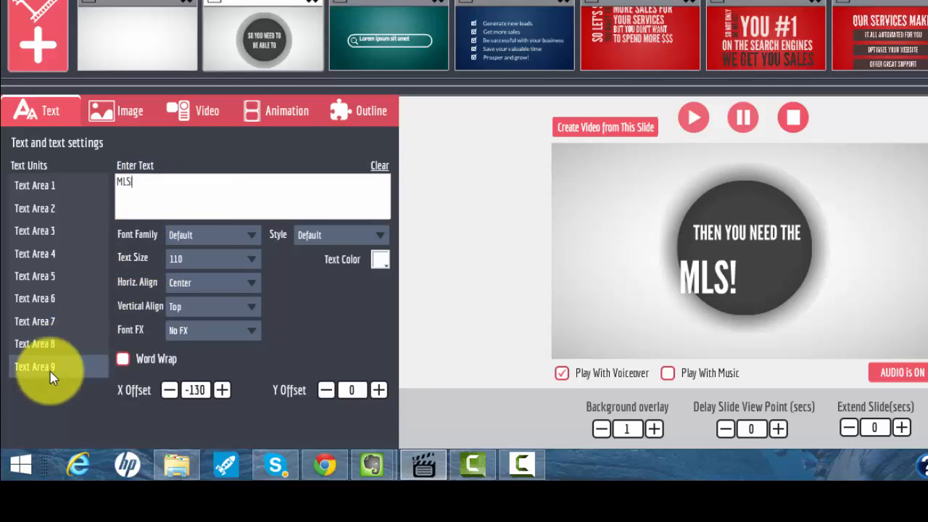
pyautogui.click(116, 182)
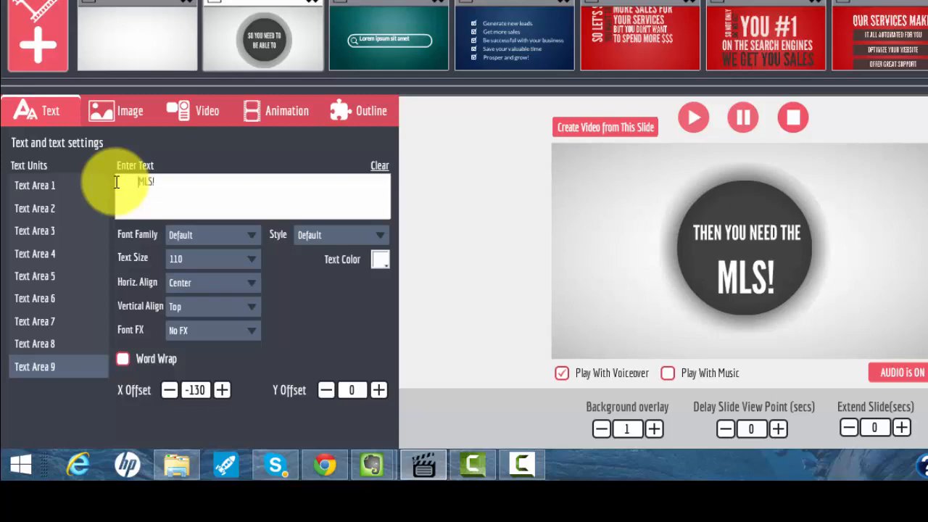
pyautogui.press('BackSpace')
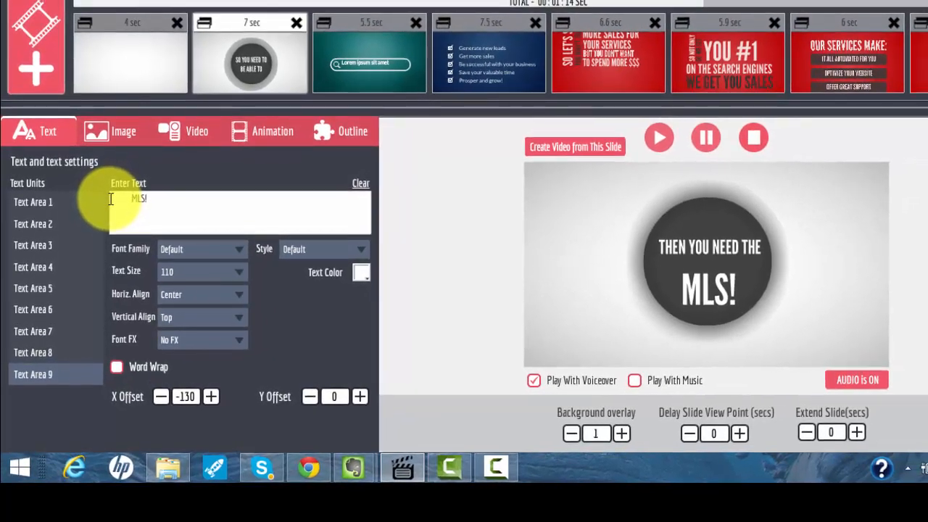
# - Play the slide preview and save the active project
pyautogui.click(660, 139)
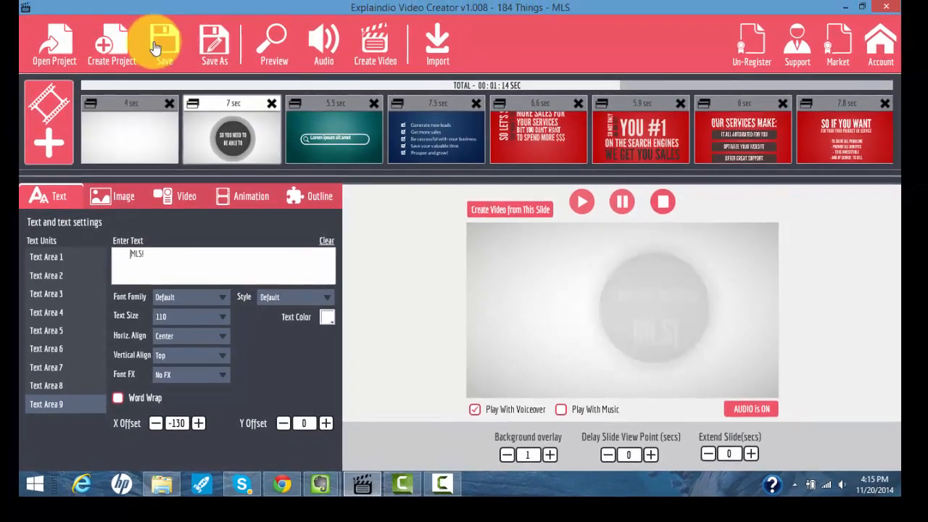
pyautogui.click(154, 48)
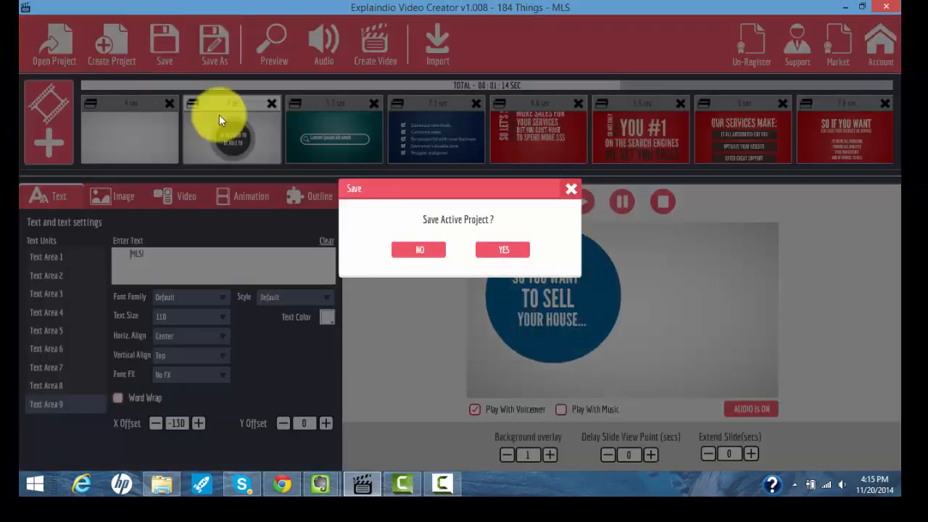
pyautogui.click(508, 252)
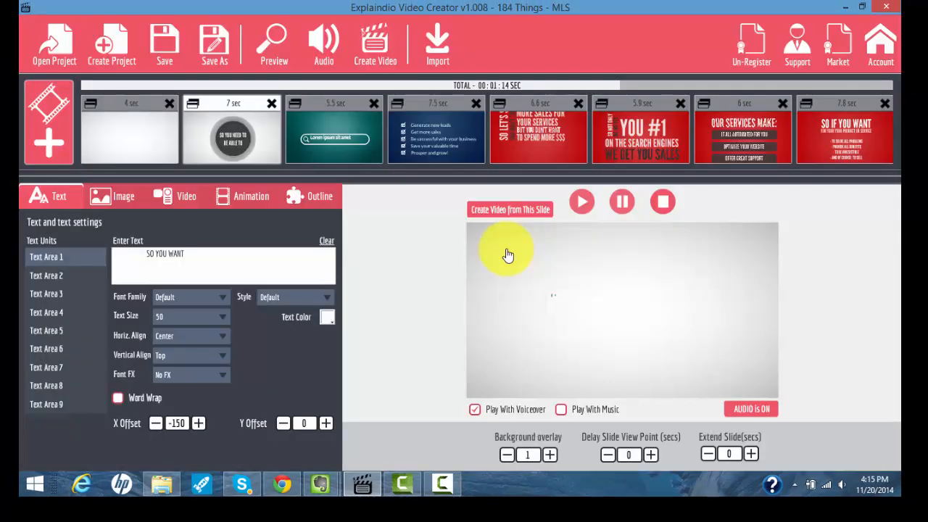
# - Review the text of each slide in turn, from the search bar slide through the 7.2-second call-to-action slide
pyautogui.click(349, 141)
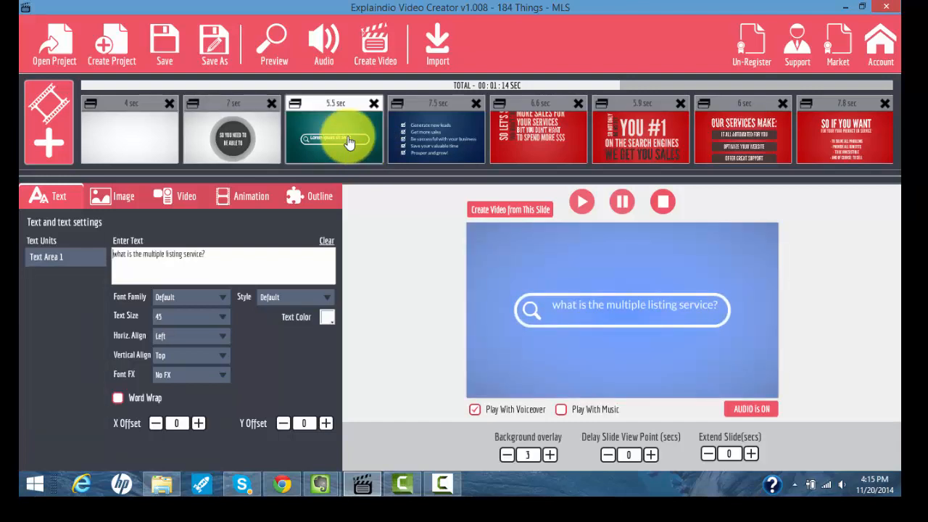
pyautogui.click(467, 136)
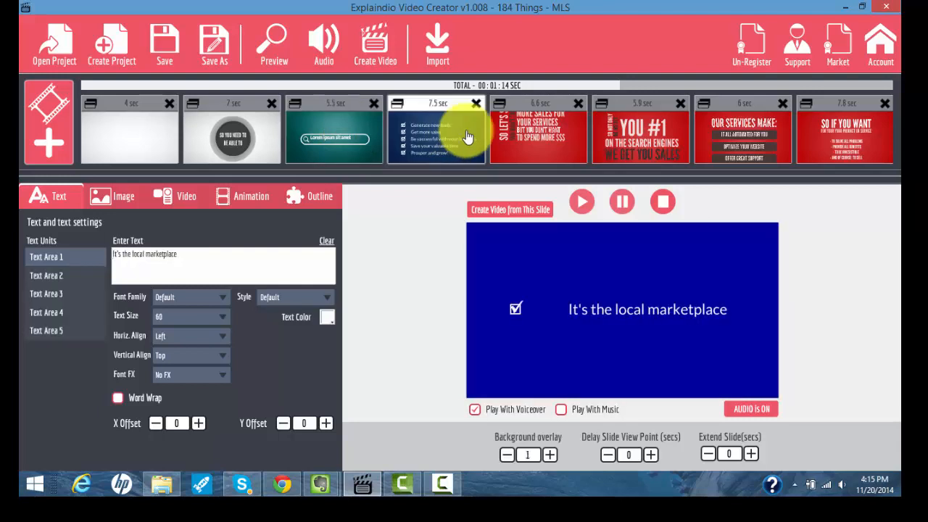
pyautogui.click(547, 133)
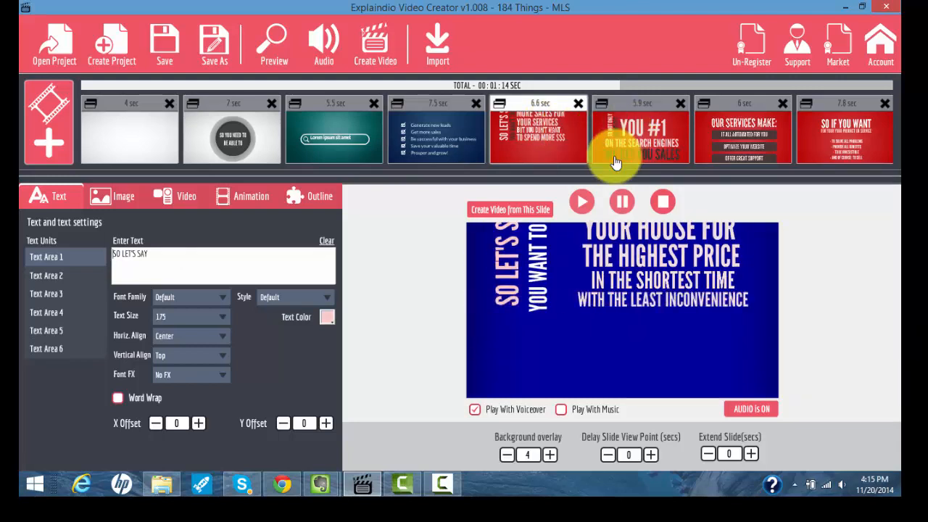
pyautogui.click(724, 149)
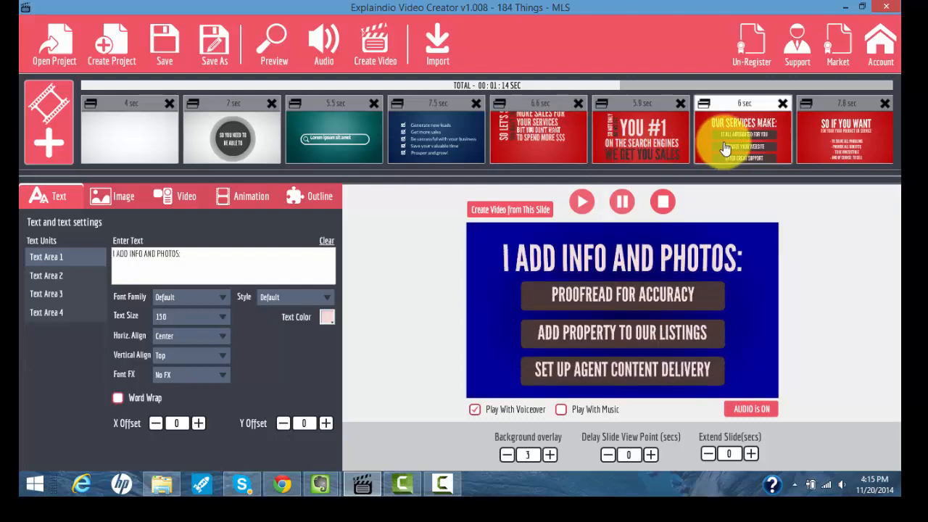
pyautogui.moveTo(583, 86); pyautogui.dragTo(759, 76)
pyautogui.click(584, 138)
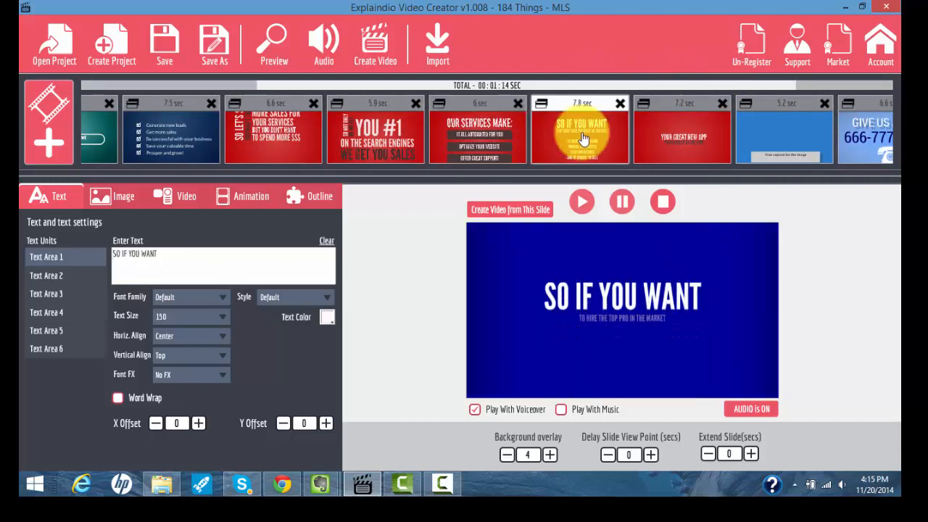
pyautogui.click(689, 144)
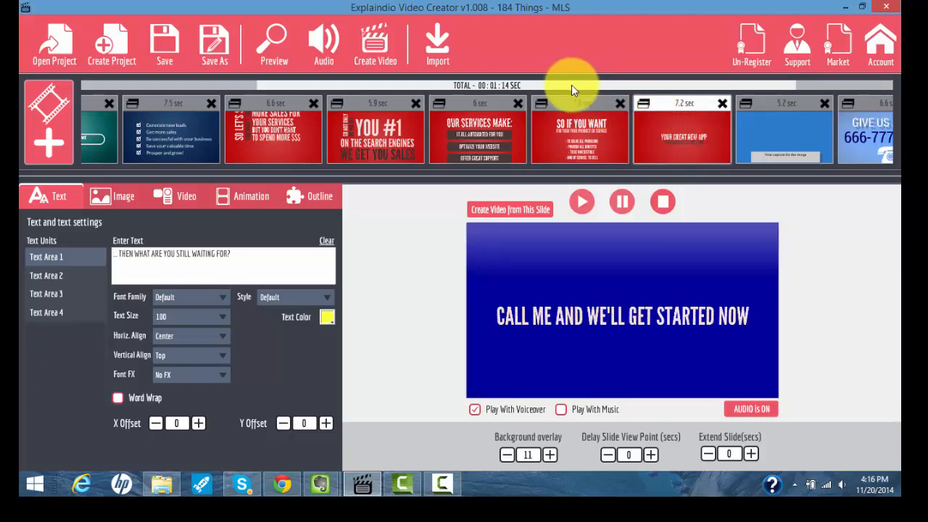
# - Split the contact info caption on the 5.2-second slide into two lines, breaking it after "Company Name Here,"
pyautogui.moveTo(571, 86); pyautogui.dragTo(689, 89)
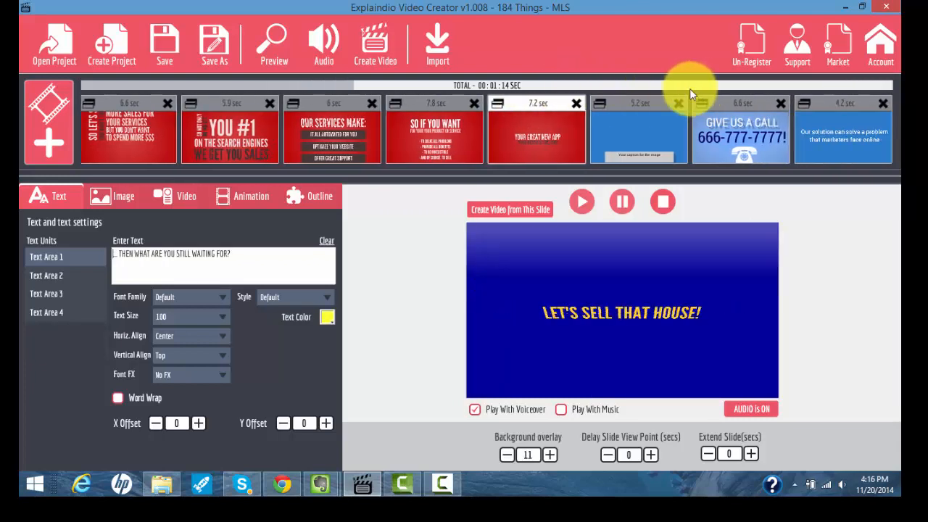
pyautogui.click(628, 132)
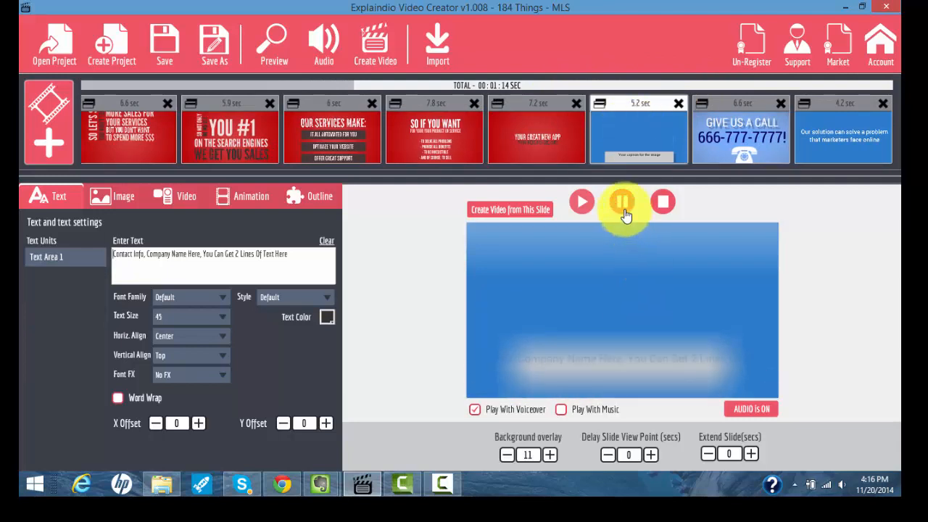
pyautogui.click(203, 252)
pyautogui.press('BackSpace')
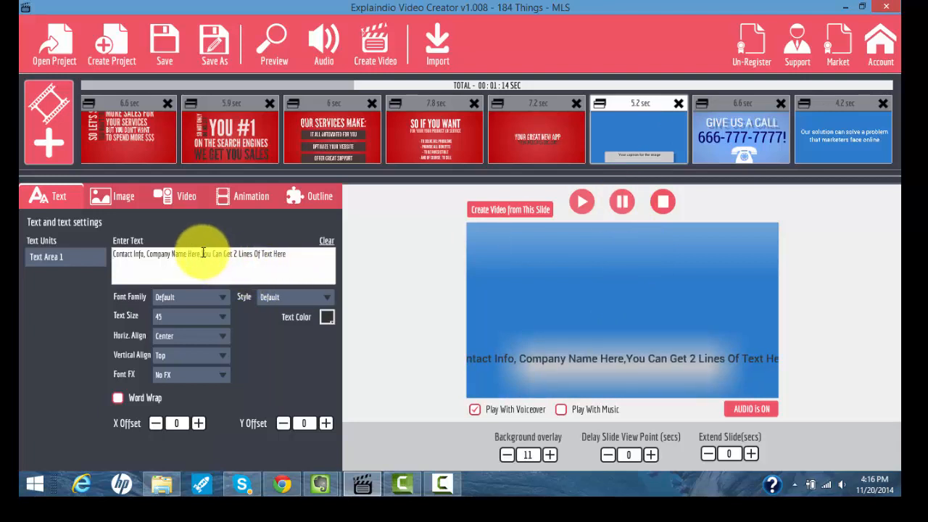
pyautogui.press('Return')
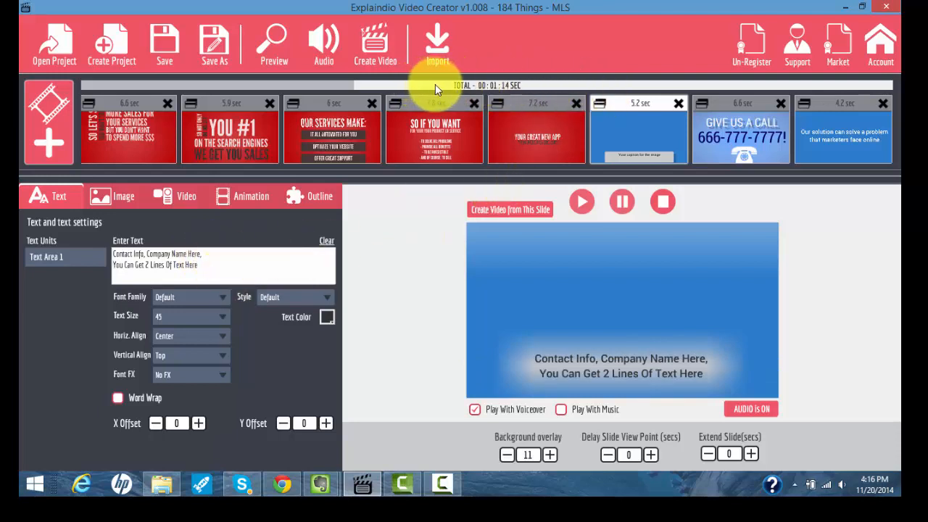
# - Check the "GIVE ME A CALL" slide and the closing squeeze-page slide, and save the active project
pyautogui.click(344, 84)
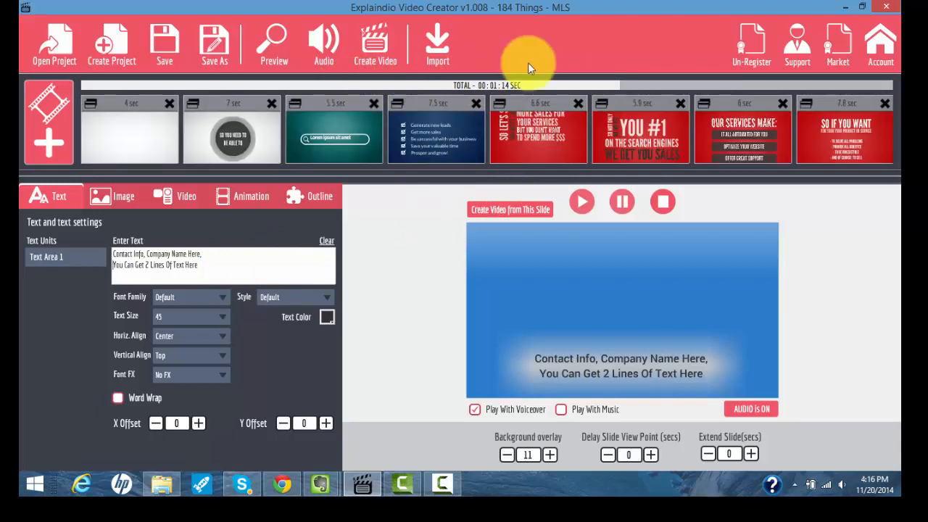
pyautogui.moveTo(602, 84); pyautogui.dragTo(877, 83)
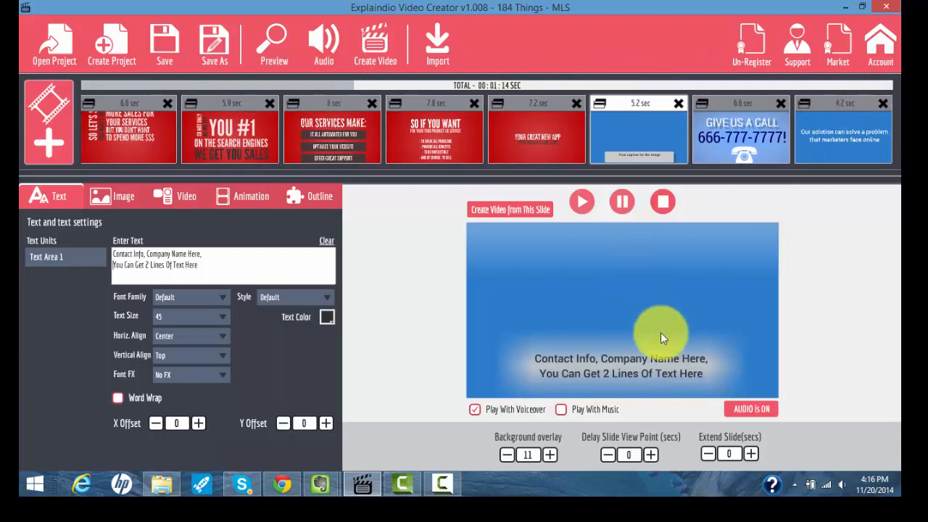
pyautogui.click(734, 145)
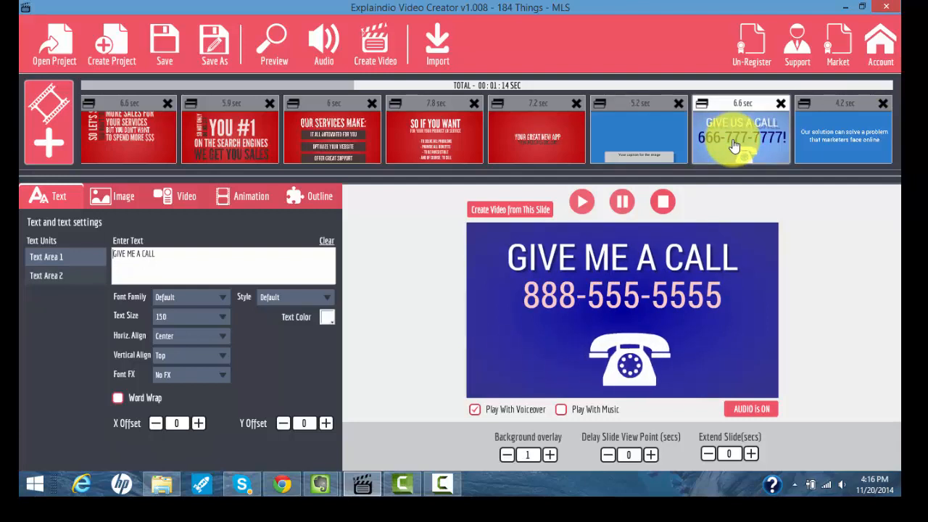
pyautogui.click(807, 141)
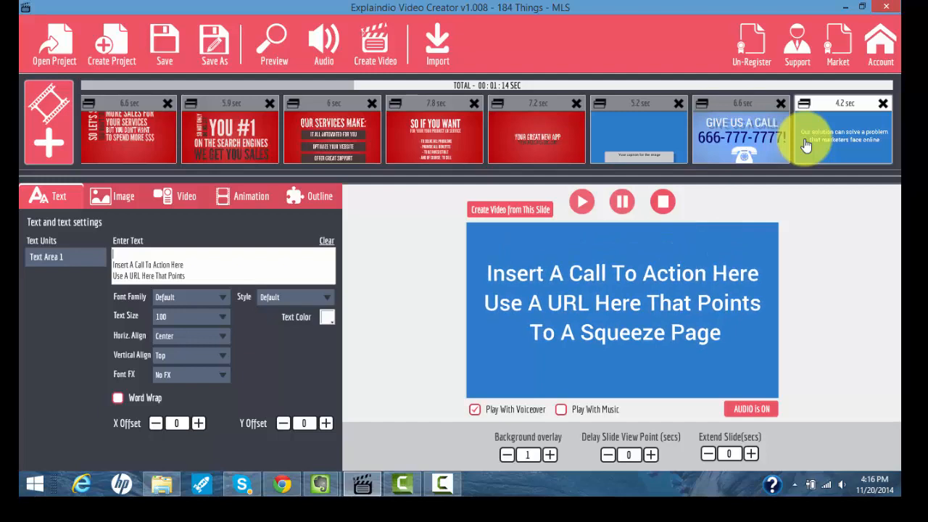
pyautogui.click(167, 51)
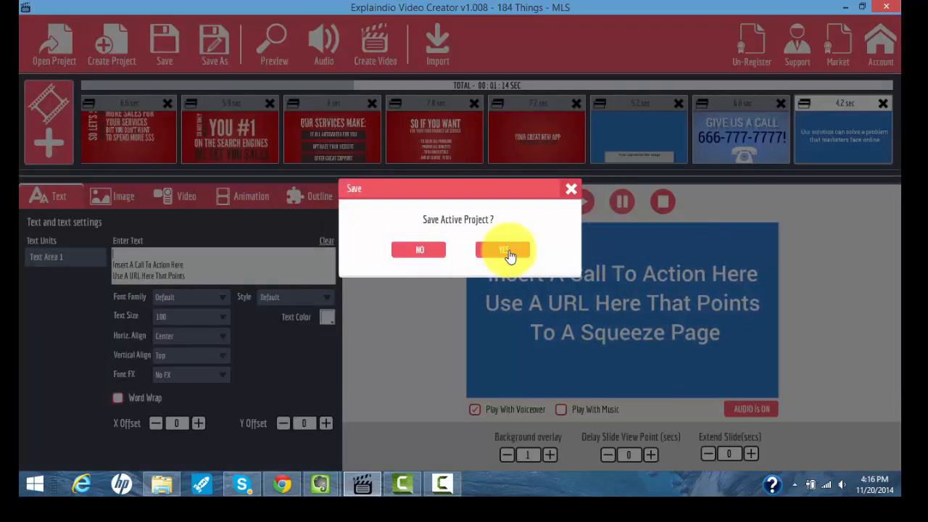
pyautogui.click(508, 252)
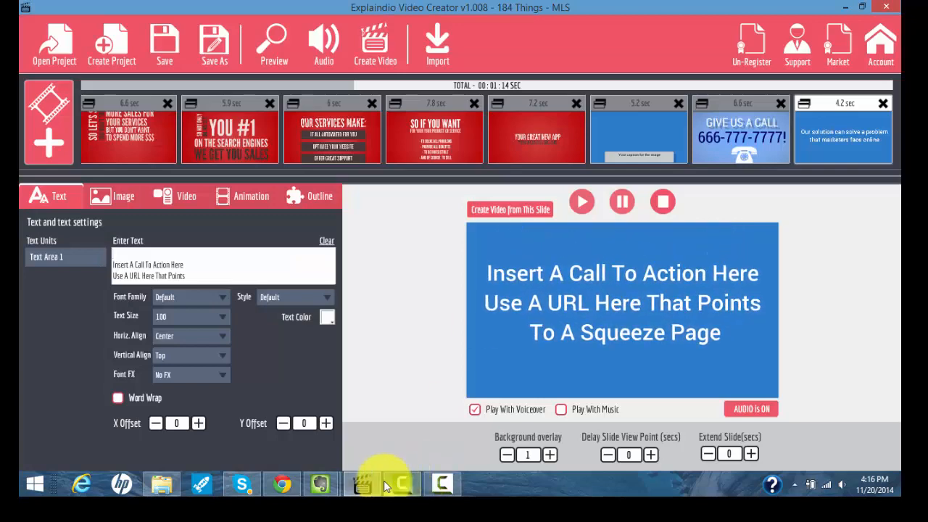